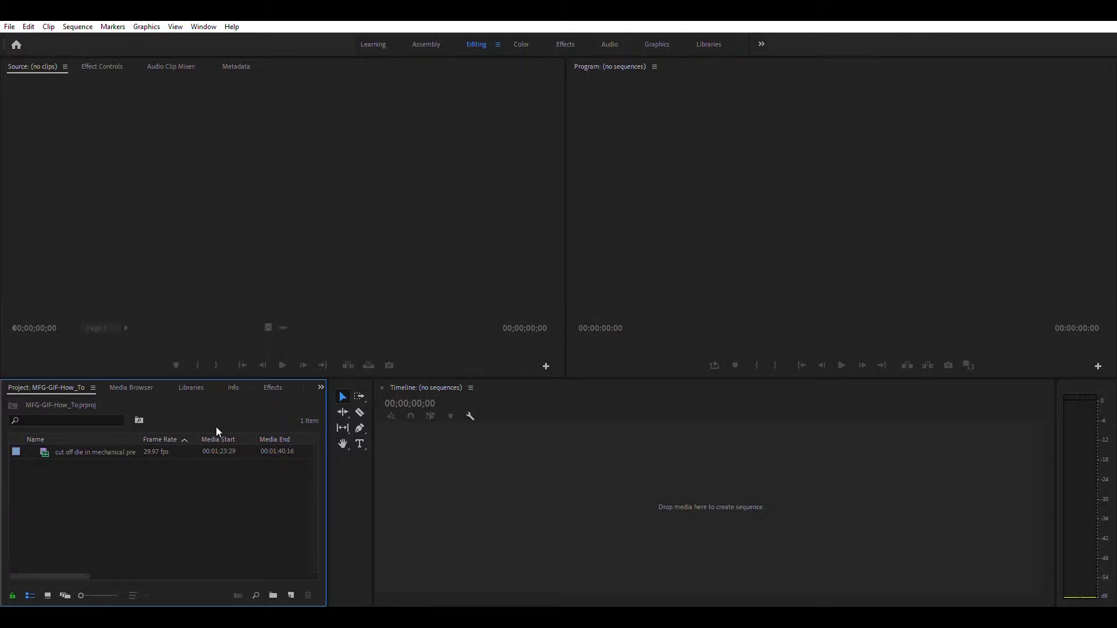
Create a new sequence from the cut off die in mechanical press clip
left_click_drag(102, 448, 320, 456)
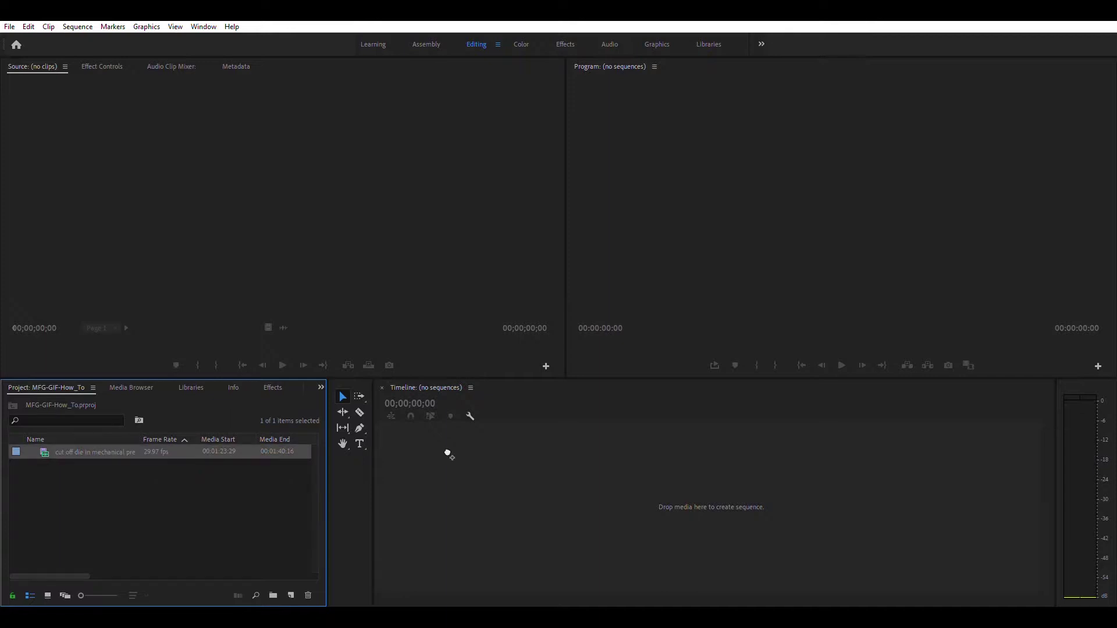
left_click_drag(448, 454, 441, 445)
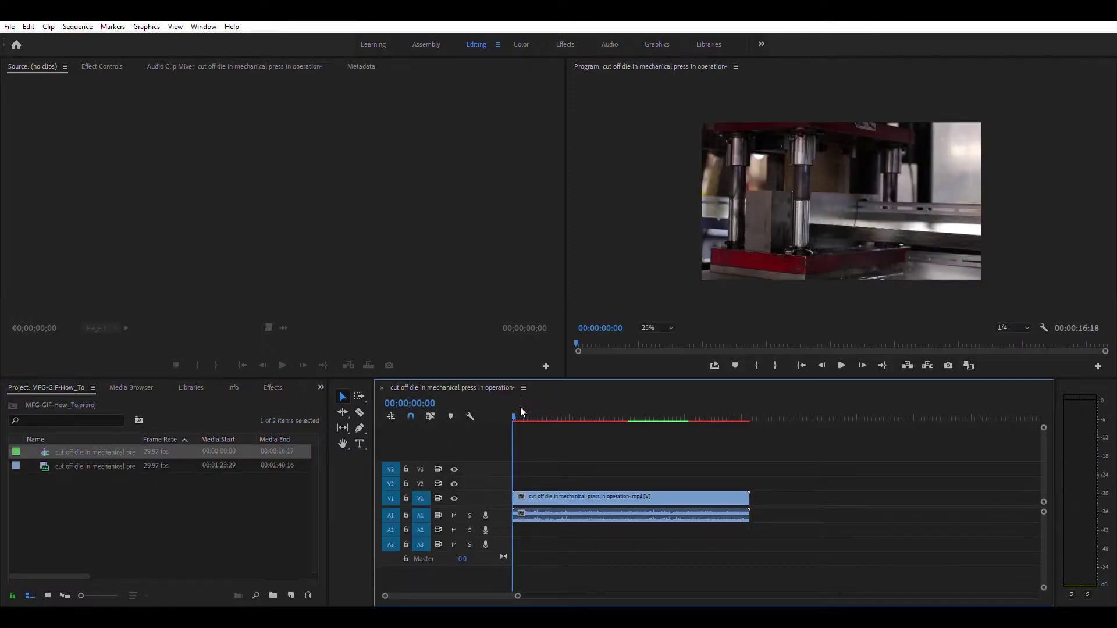
Trim the end of the clip's video and audio to 00:00:11:23 and delete the audio
left_click_drag(515, 410, 680, 498)
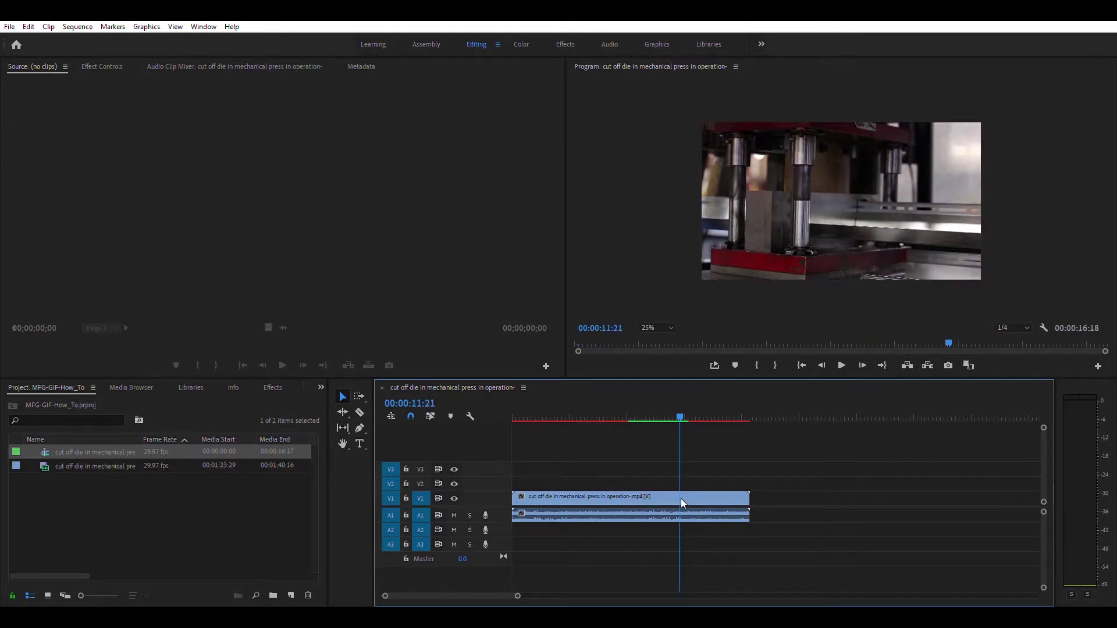
mouse_move(676, 406)
left_mouse_down()
mouse_move(708, 410)
mouse_move(672, 409)
mouse_move(682, 410)
left_mouse_up()
left_click_drag(756, 494, 681, 497)
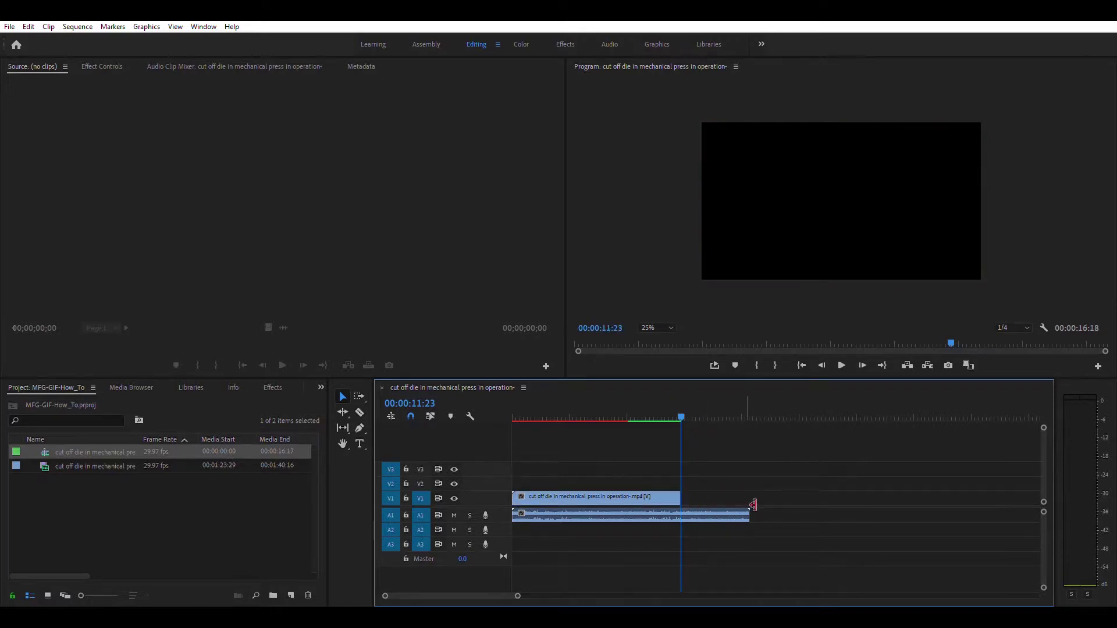
left_click_drag(753, 505, 682, 511)
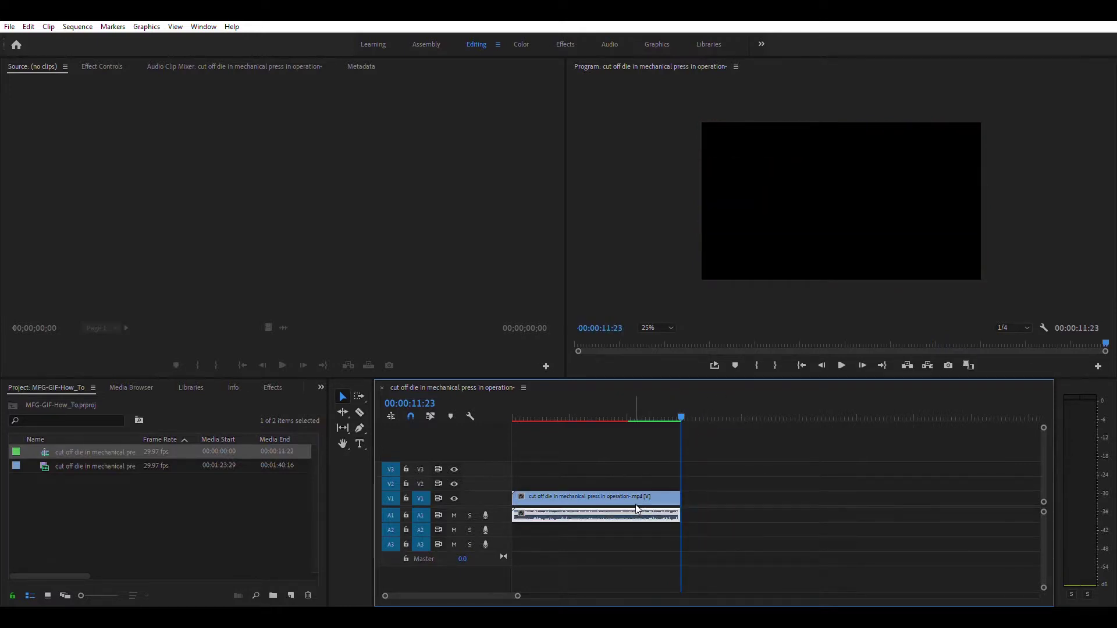
key("Delete")
Trim the start of the video clip to leave about 8 seconds and close the gap before it
left_click_drag(672, 411, 562, 456)
left_click_drag(514, 496, 569, 496)
left_click(540, 498)
key("Delete")
left_click_drag(564, 416, 487, 448)
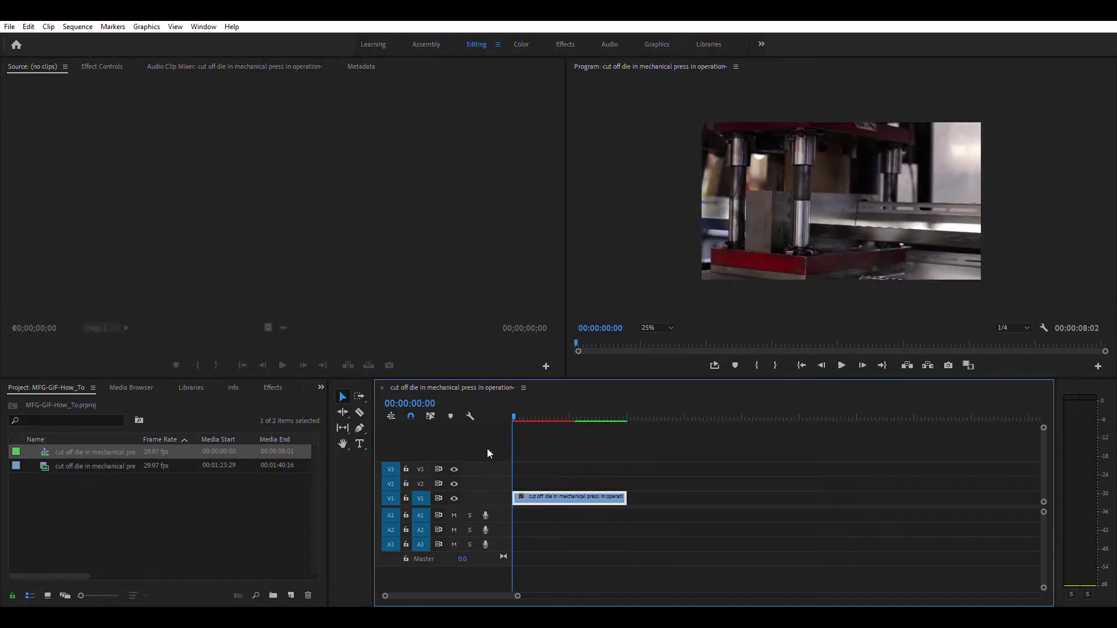
Split the clip near its middle with the Razor tool and swap the order of the two halves
left_click(359, 411)
left_click(569, 497)
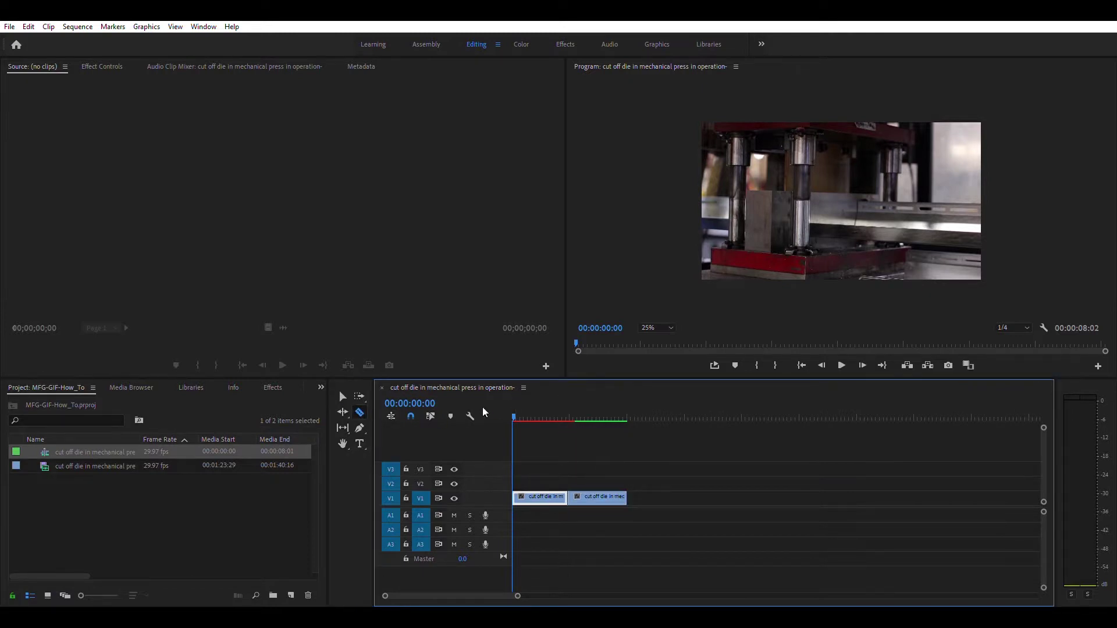
left_click(343, 396)
mouse_move(542, 495)
left_mouse_down()
mouse_move(540, 476)
mouse_move(669, 497)
mouse_move(549, 485)
mouse_move(547, 499)
left_mouse_up()
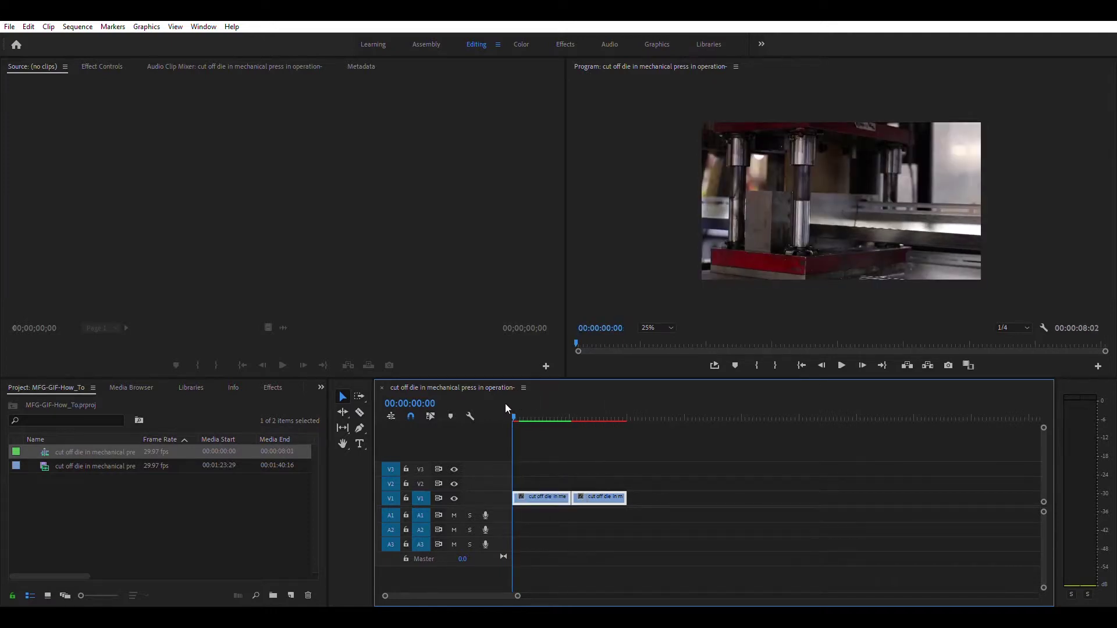
Enable loop playback in the program monitor and play the sequence from its start to check the join
left_click_drag(514, 417, 553, 449)
left_click(715, 358)
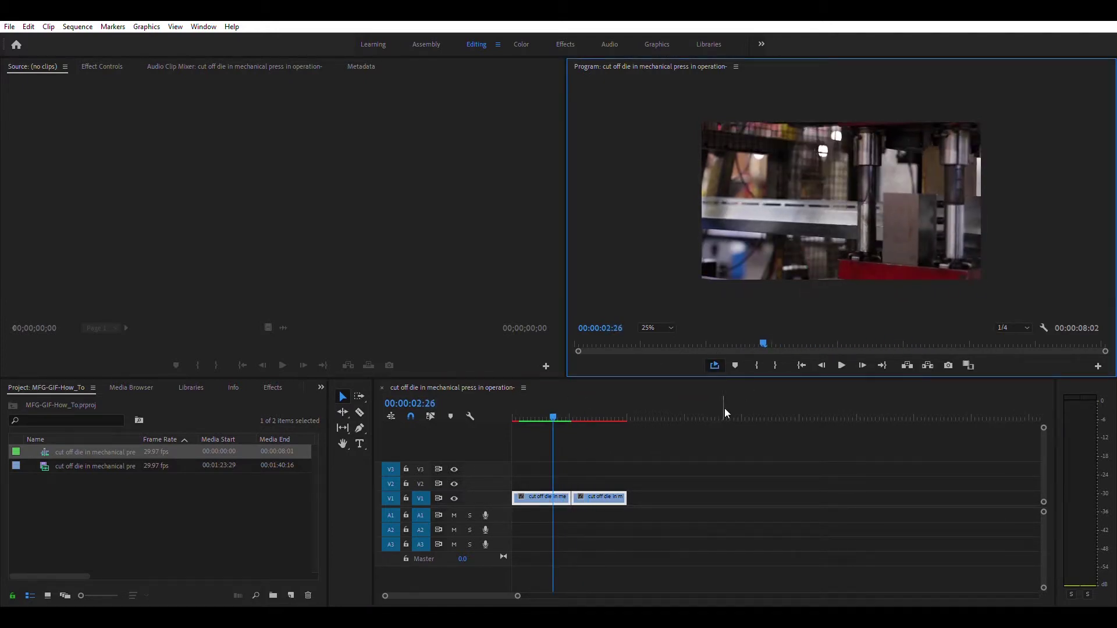
left_click_drag(554, 417, 509, 428)
key("space")
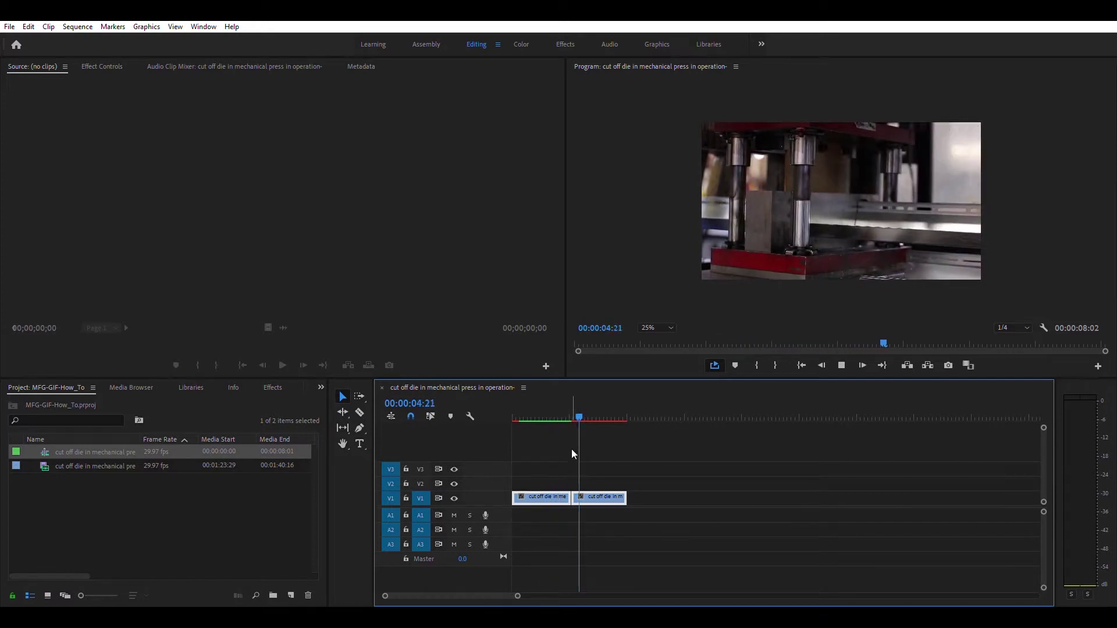
key("space")
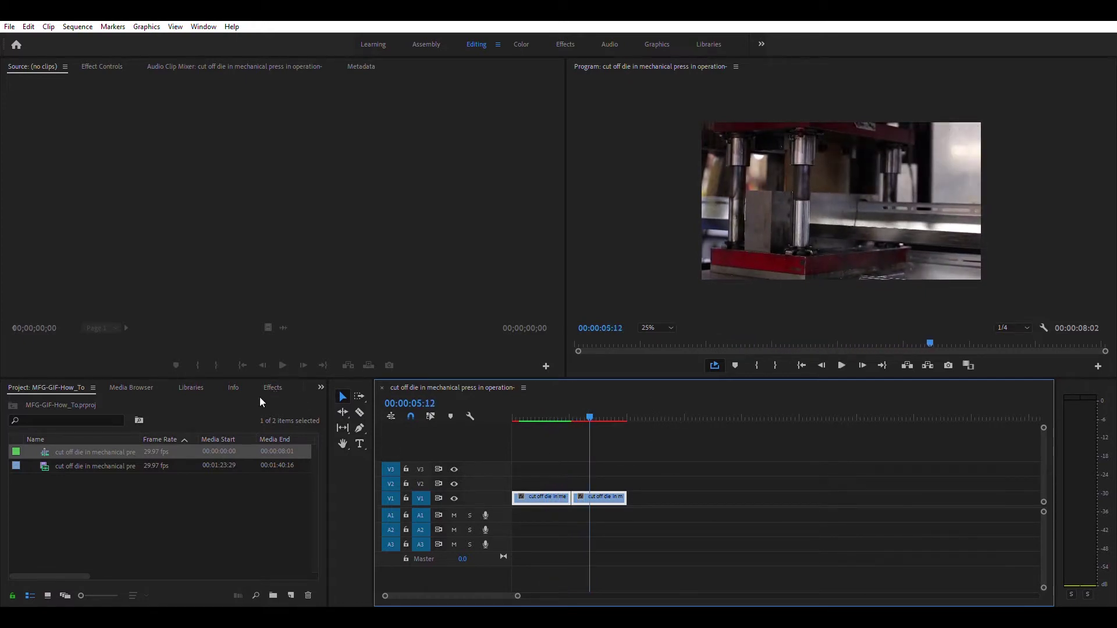
Open the Robot-Parts-Belt-2 Copy 01 sequence and delete the Cross Dissolve between its two clips
left_click(116, 507)
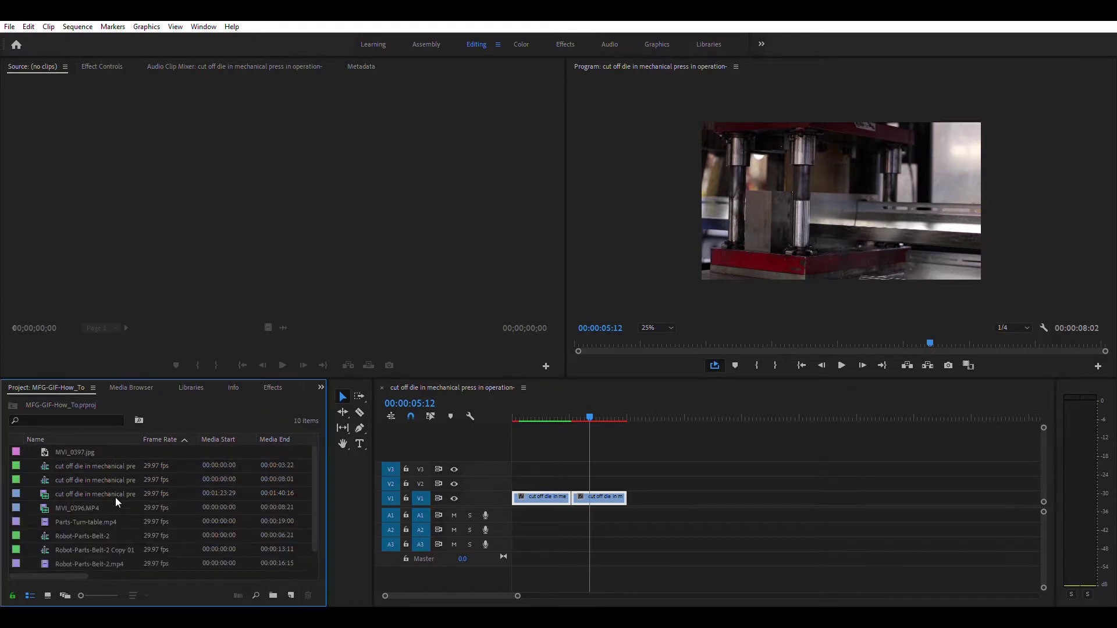
scroll(114, 499, "down", 1)
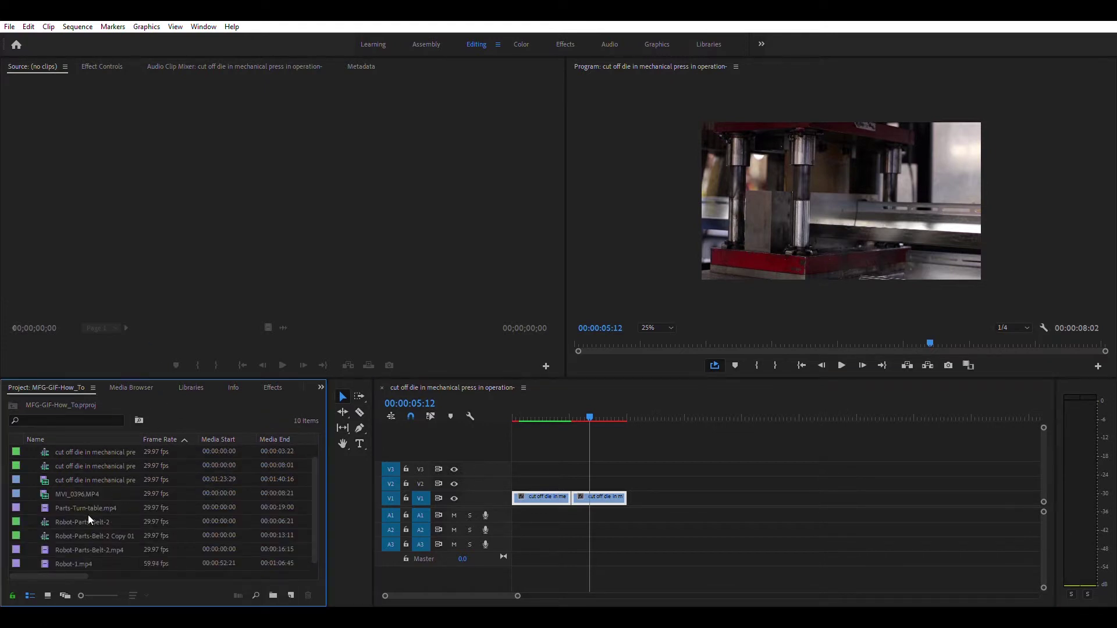
double_click(93, 536)
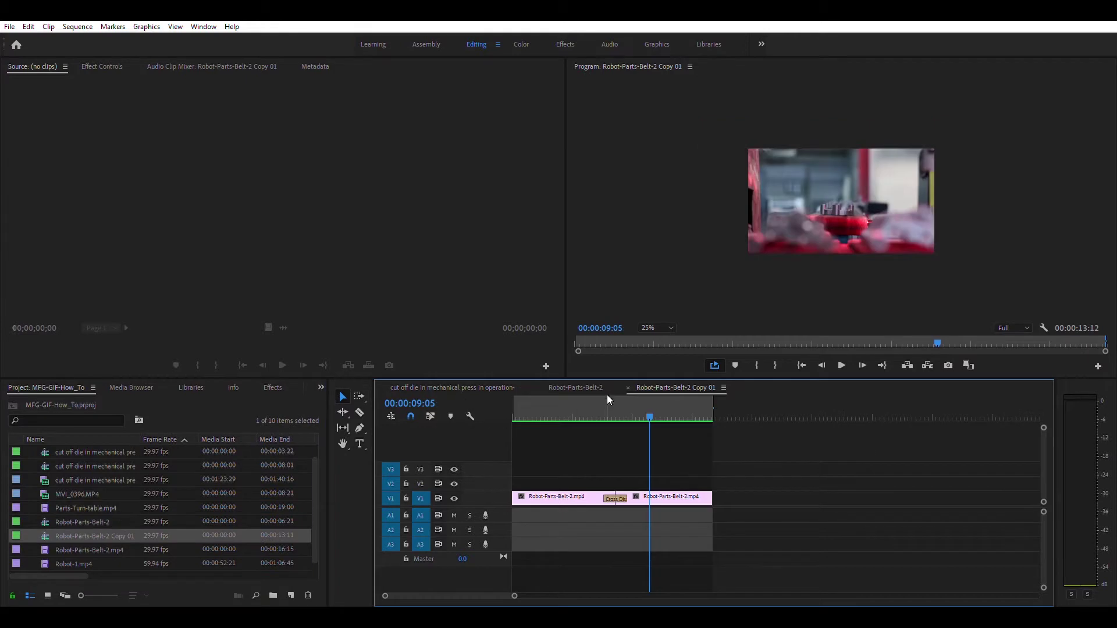
left_click_drag(608, 396, 605, 435)
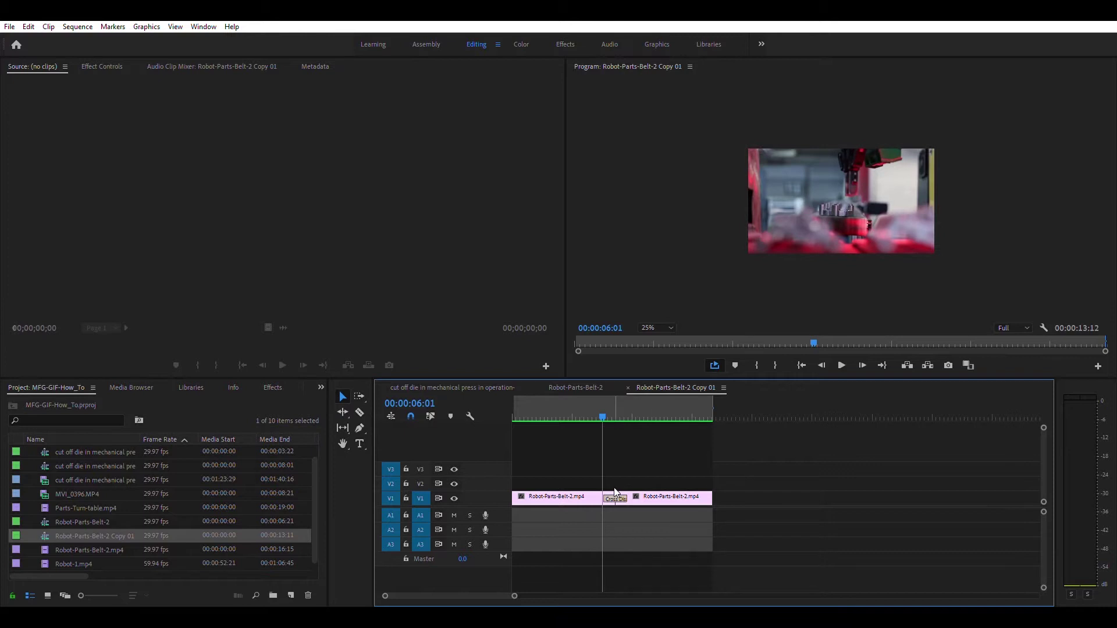
left_click(614, 492)
key("Delete")
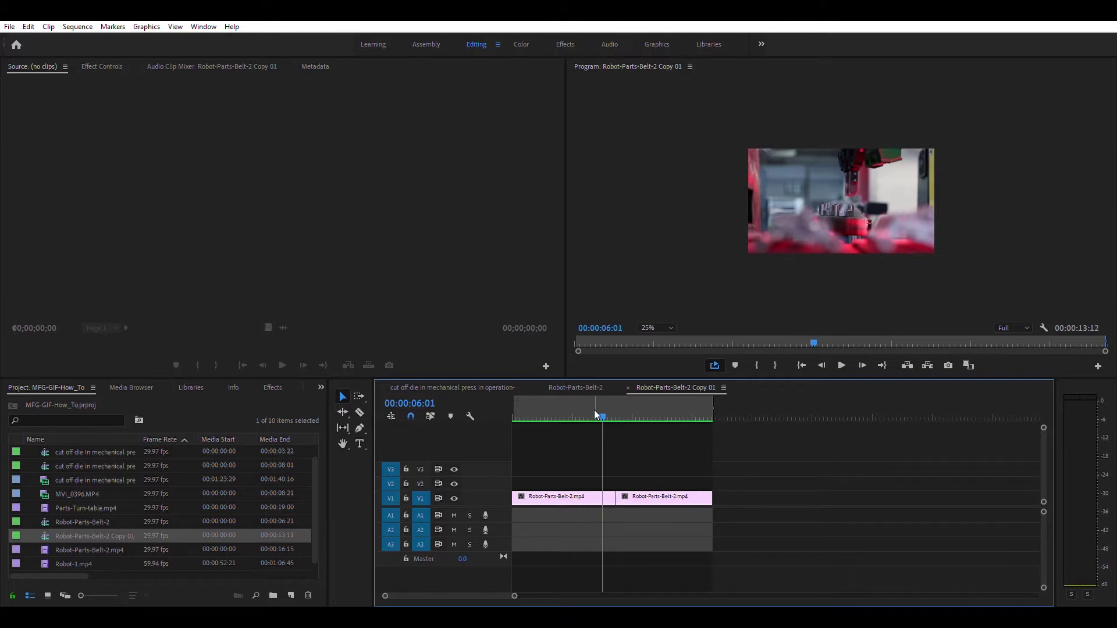
mouse_move(595, 413)
left_mouse_down()
mouse_move(623, 412)
mouse_move(605, 413)
left_mouse_up()
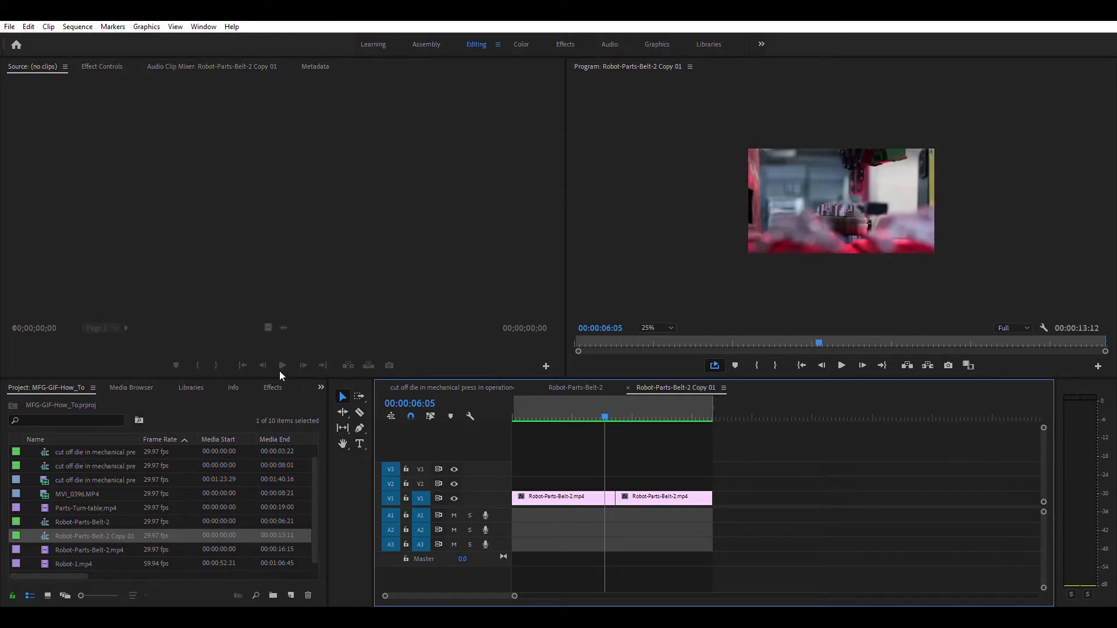
Find the Cross Dissolve video transition by searching "cross dis" and apply it to the cut between the two clips
left_click(273, 388)
left_click(9, 477)
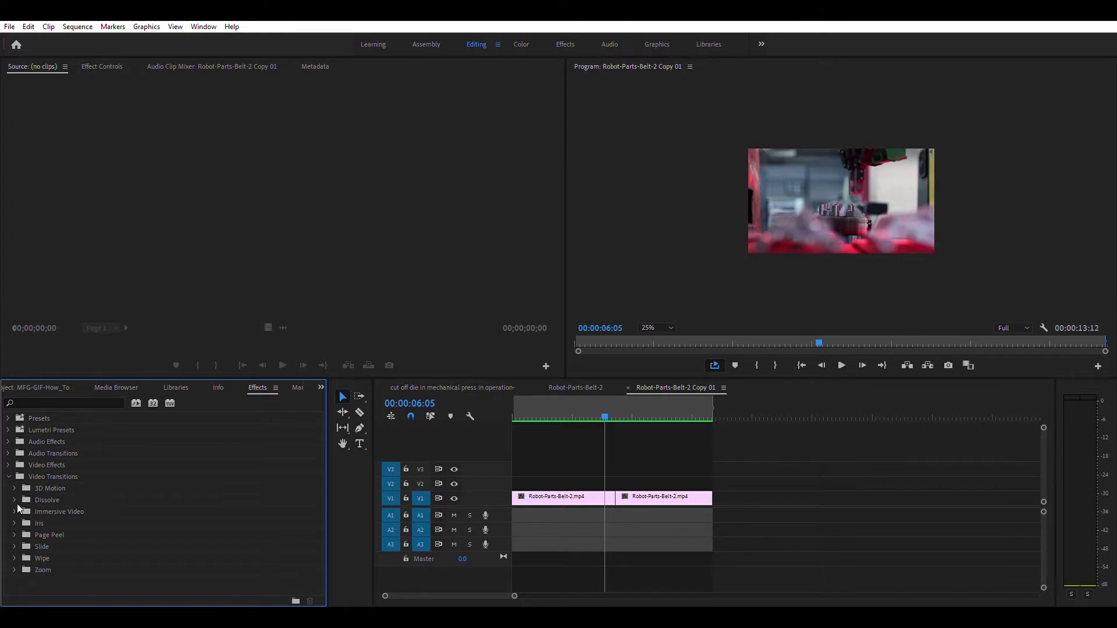
left_click(16, 499)
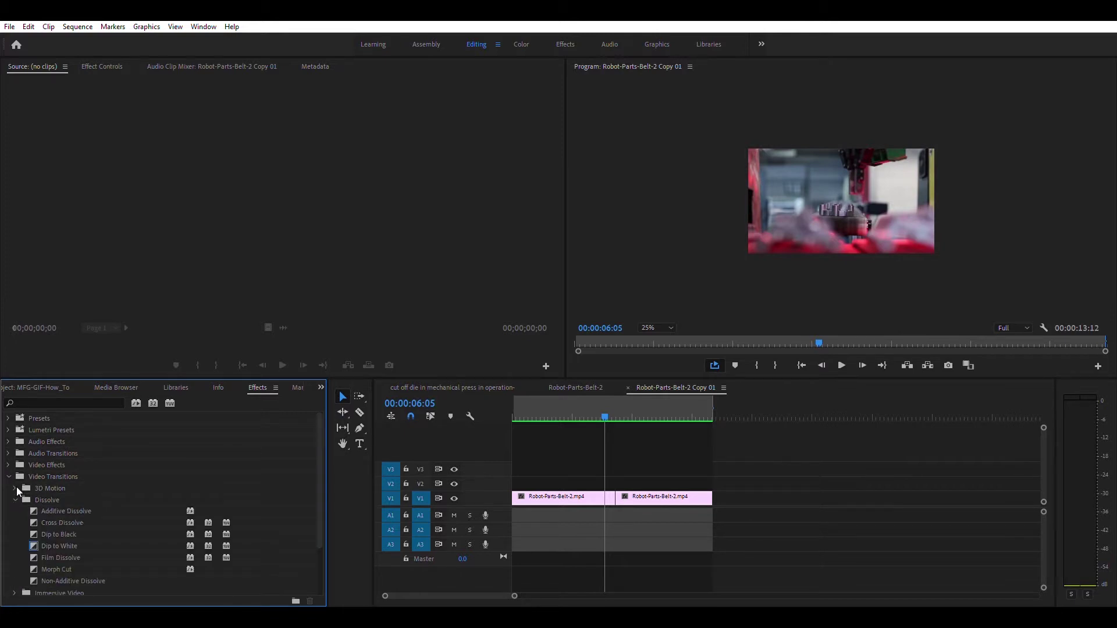
left_click(64, 515)
left_click(43, 401)
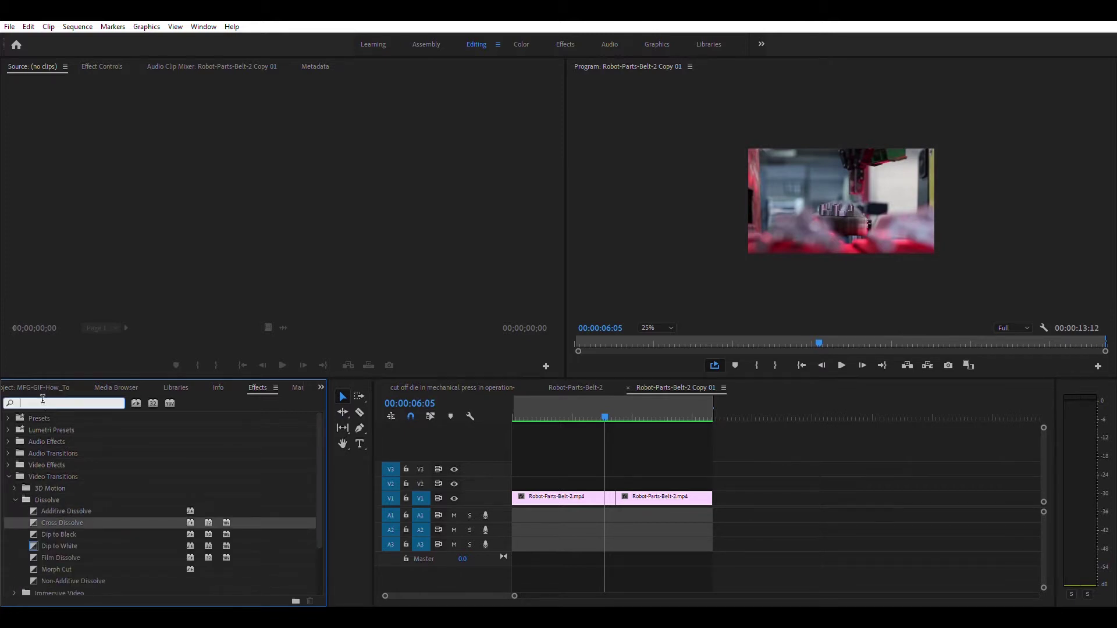
type("cross dis")
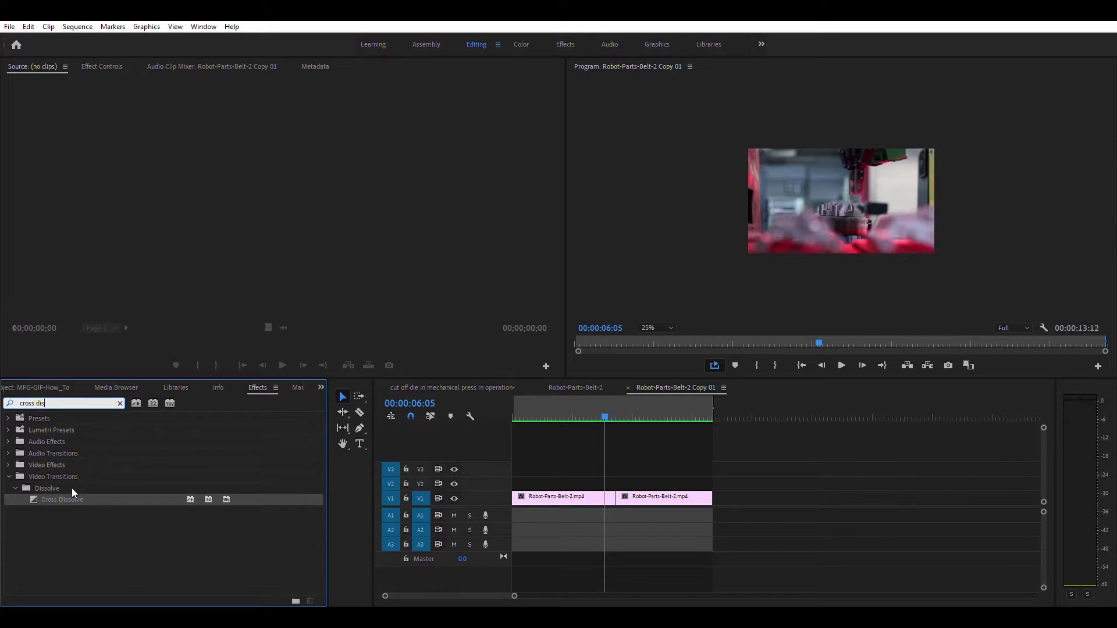
left_click_drag(72, 499, 517, 537)
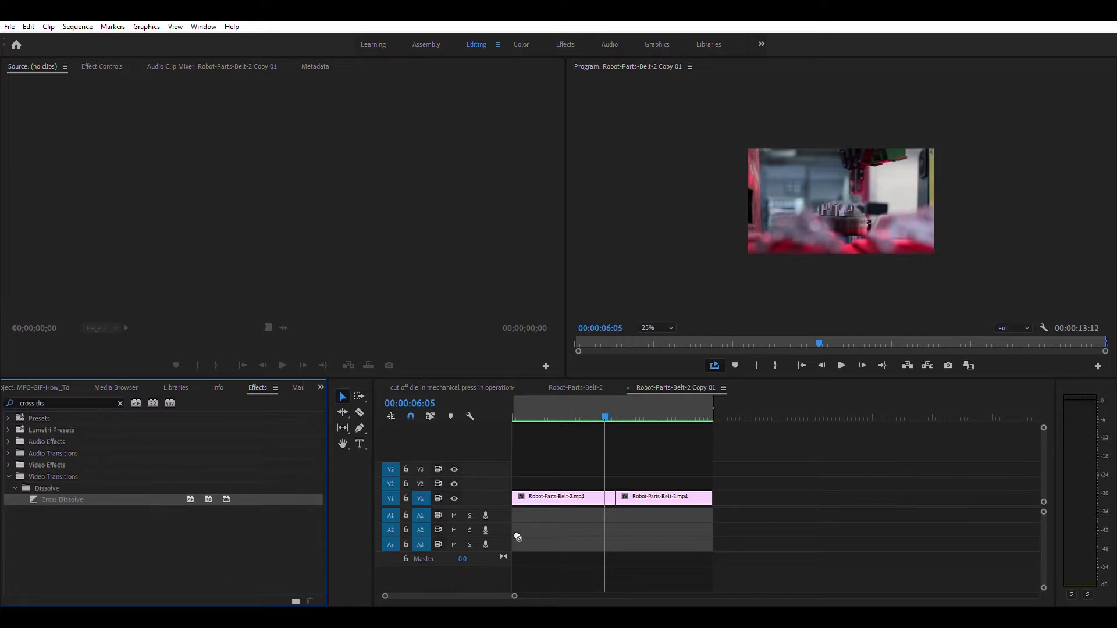
left_click_drag(617, 496, 617, 498)
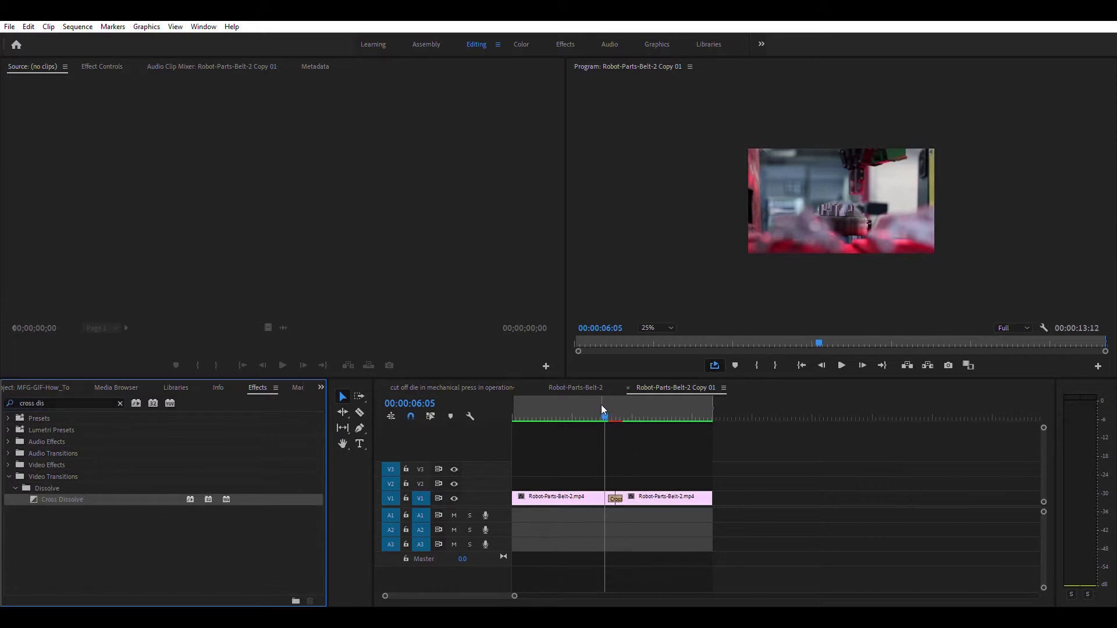
Lengthen the Cross Dissolve between the two robot clips and play through the transition
mouse_move(602, 404)
left_mouse_down()
mouse_move(628, 410)
mouse_move(601, 410)
left_mouse_up()
left_click_drag(622, 492, 628, 492)
left_click_drag(600, 403, 575, 420)
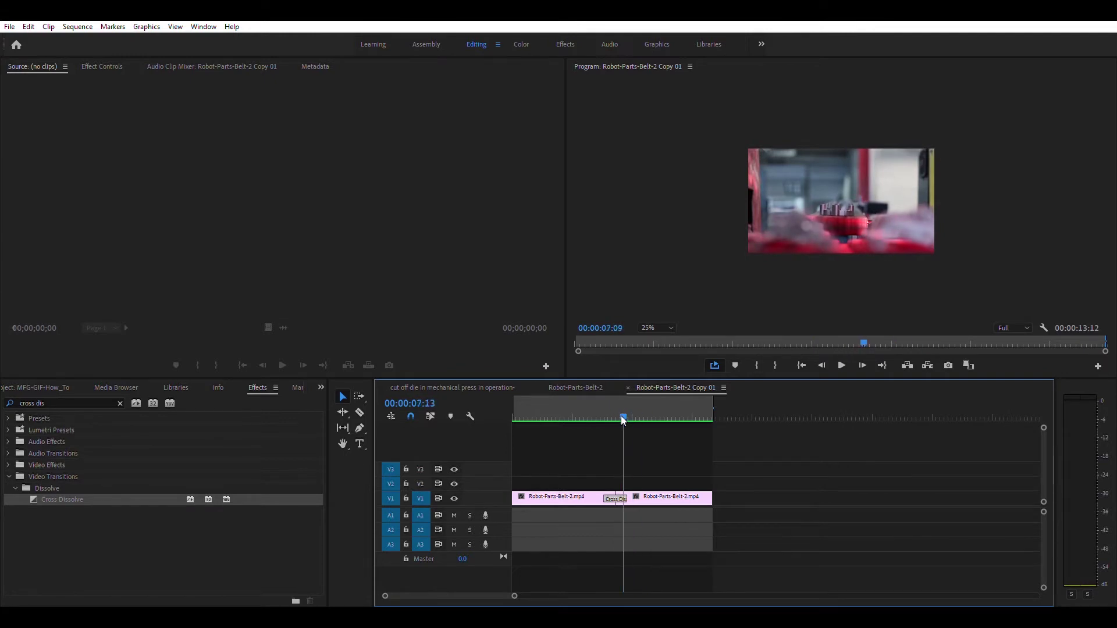
key("space")
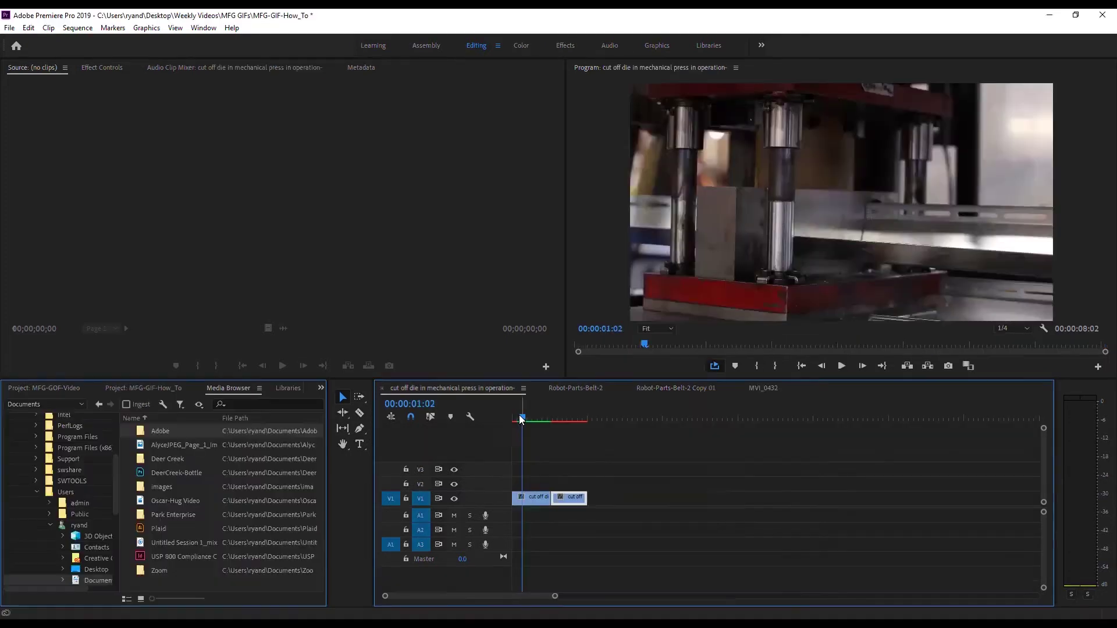
Set up a media export of the press sequence as Animated GIF, saved to the Desktop as "cut off die in mechanical press in operation-_2"
left_click_drag(521, 420, 507, 445)
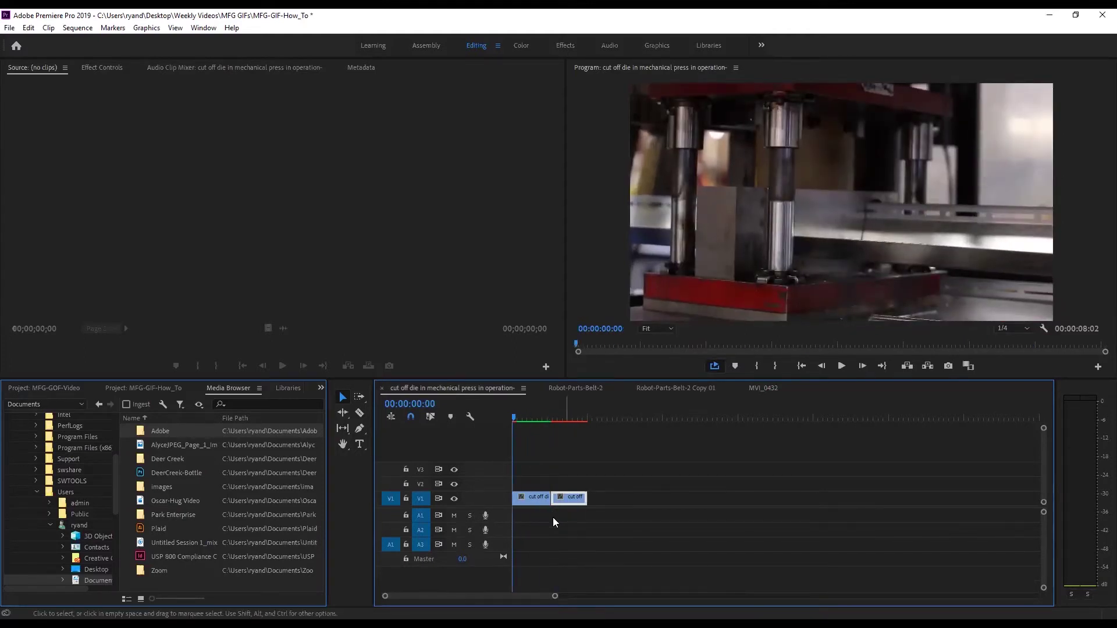
left_click(6, 30)
mouse_move(171, 366)
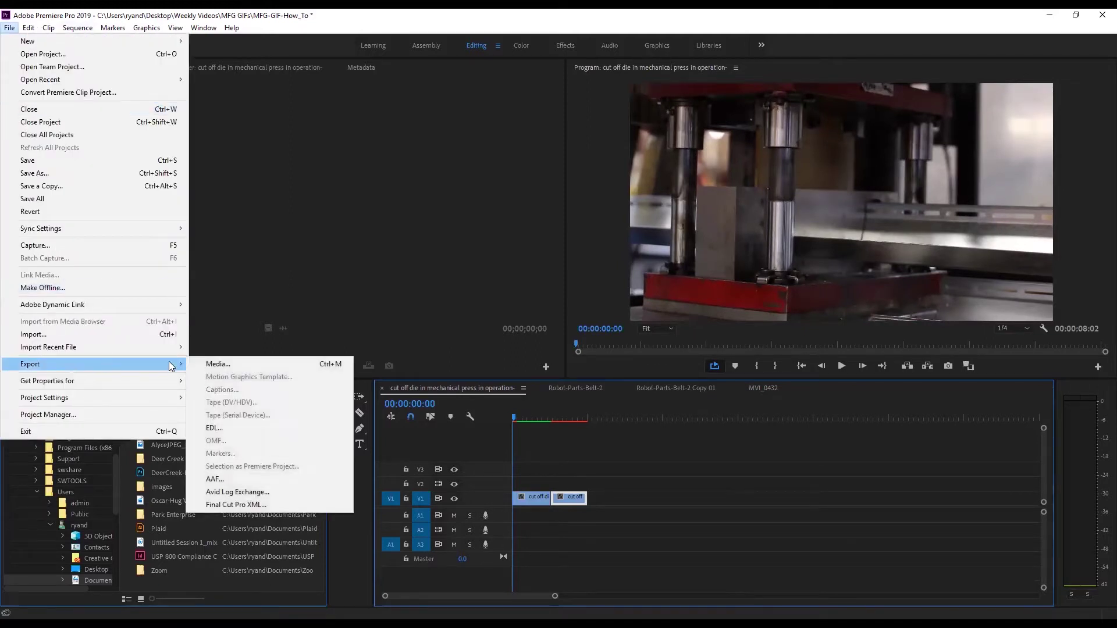
left_click(218, 363)
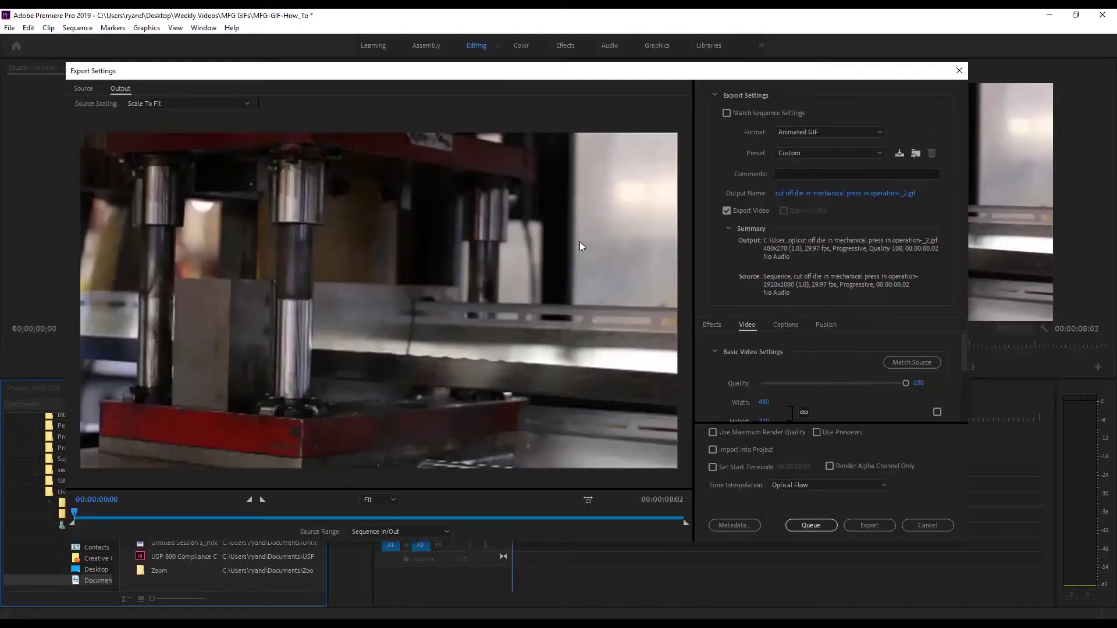
left_click(811, 130)
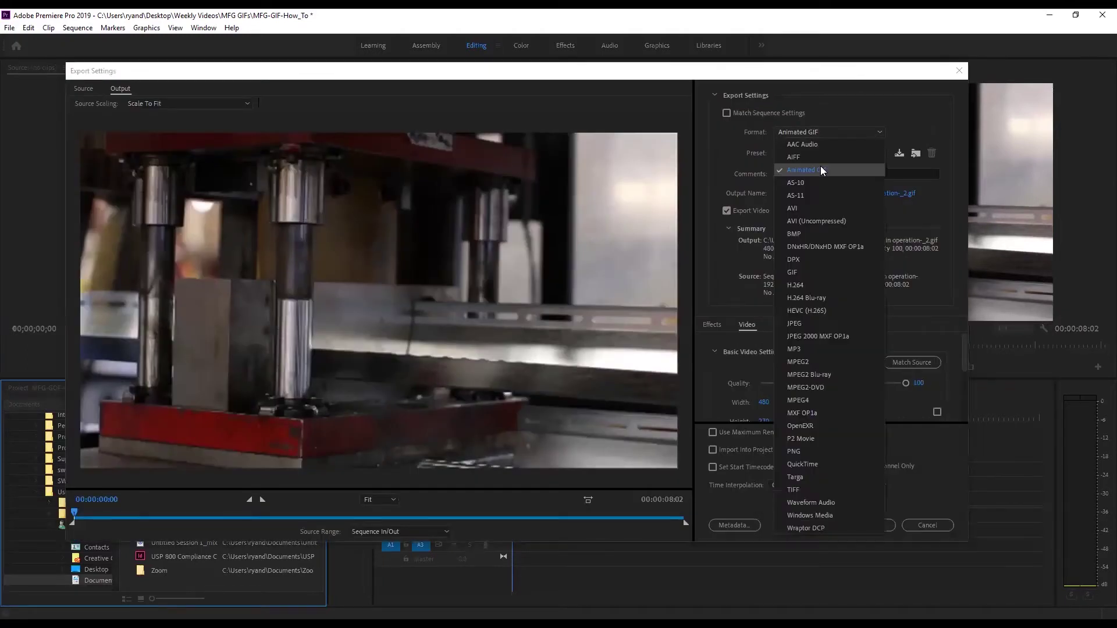
left_click(820, 170)
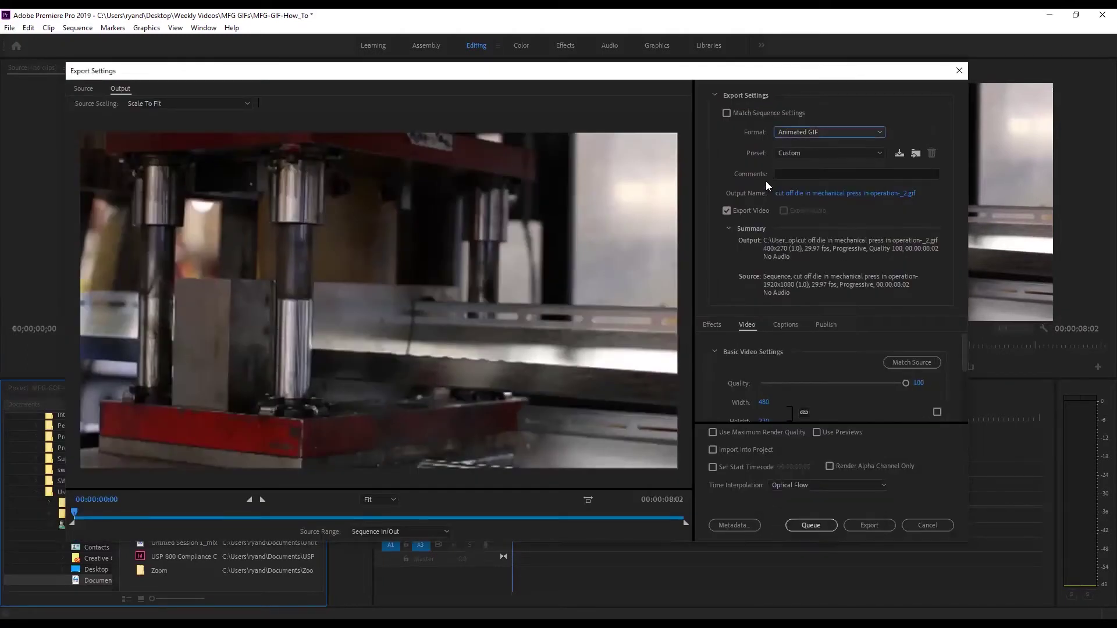
left_click(825, 196)
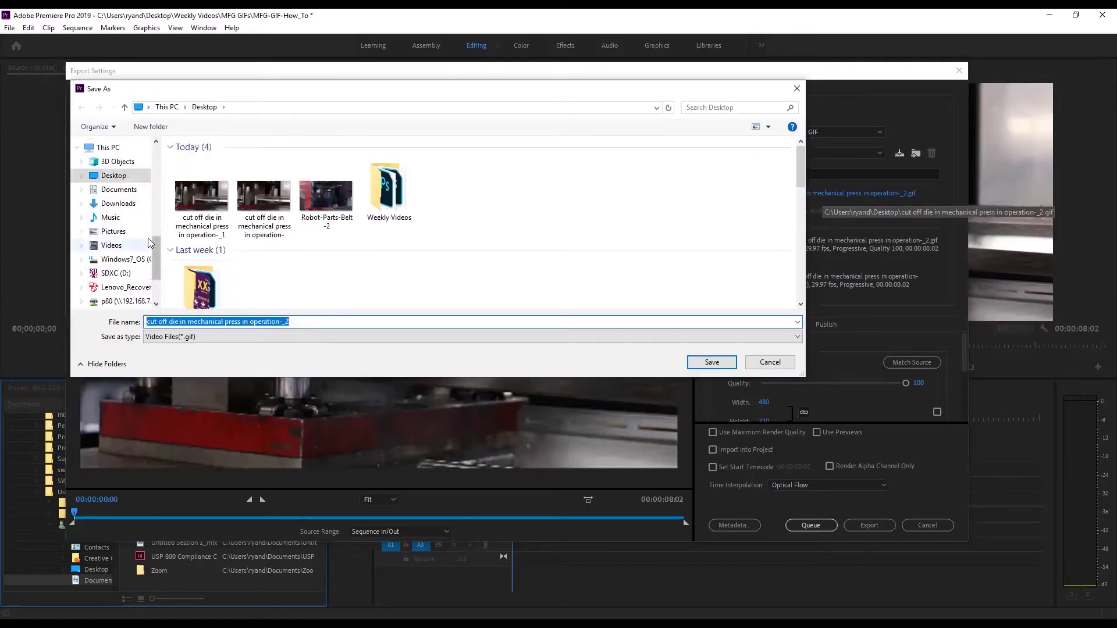
left_click(709, 368)
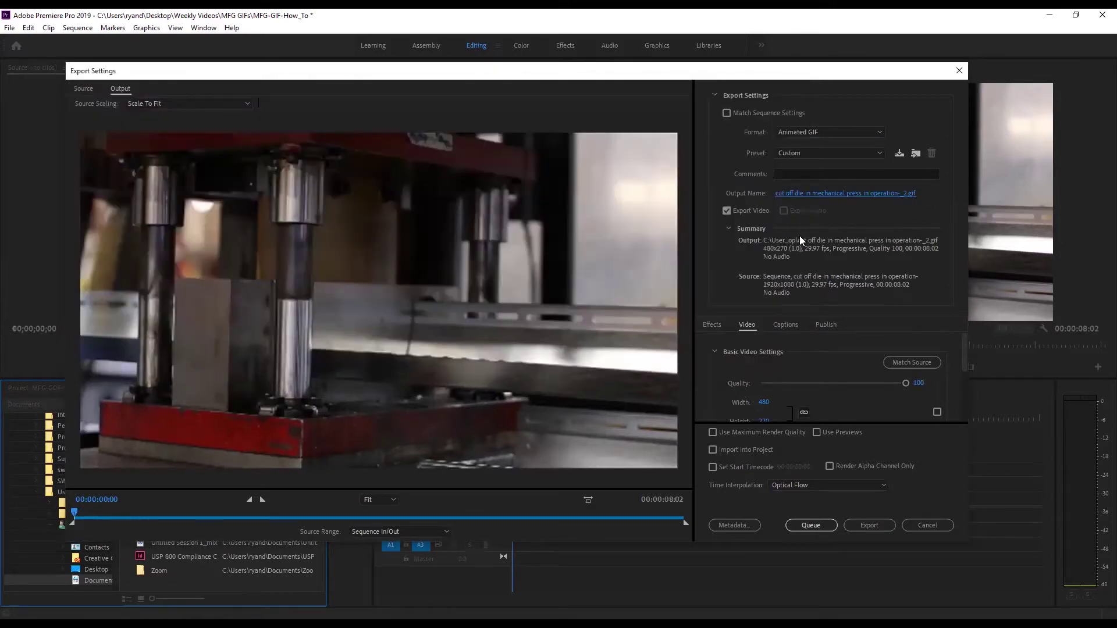
Set the export's source range to Entire Sequence and export the GIF
scroll(813, 370, "down", 1)
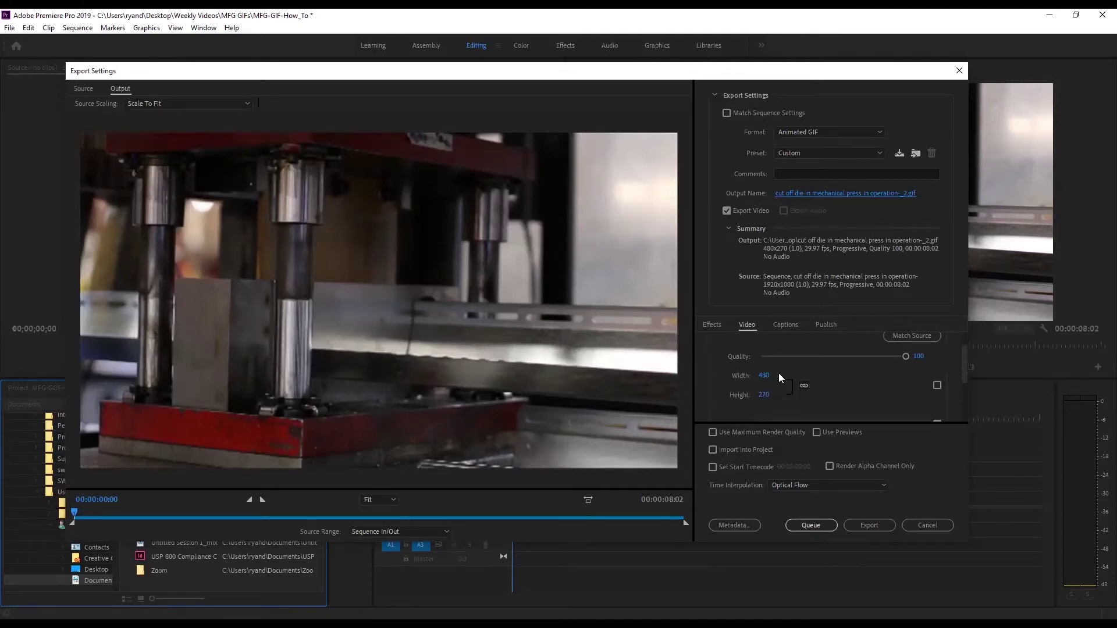
left_click(424, 531)
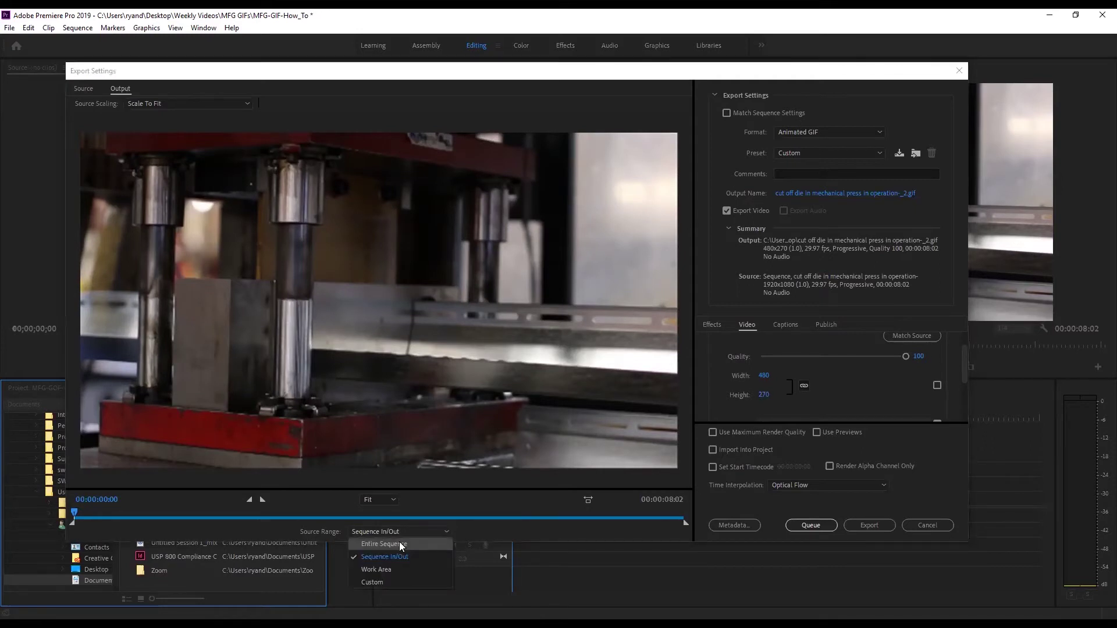
left_click(401, 544)
left_click(865, 523)
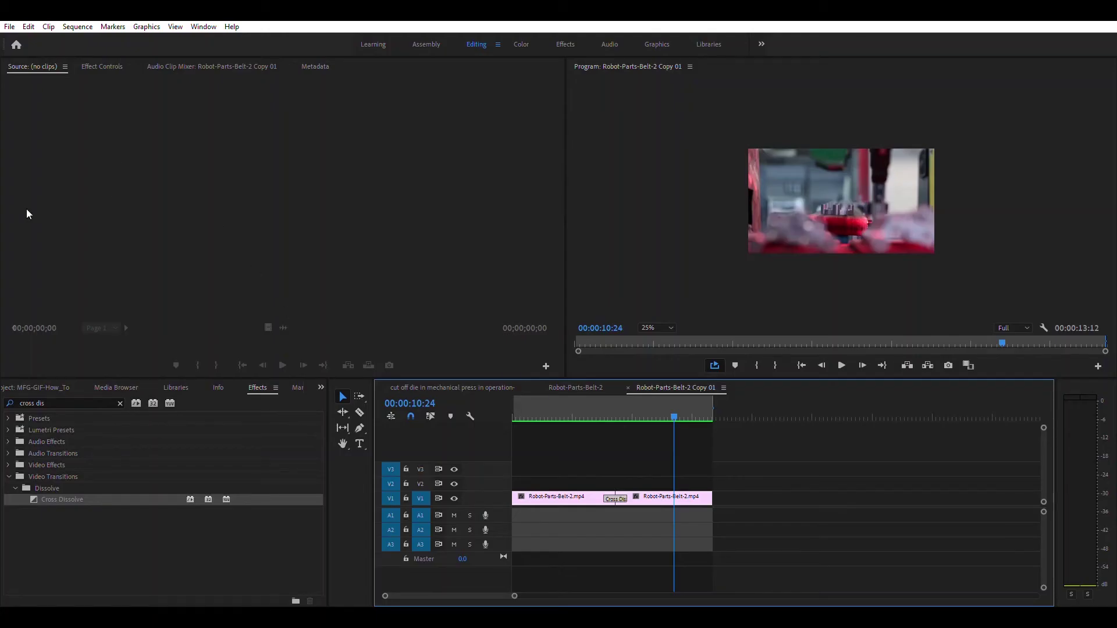
Play back the press sequence around its cut to review the loop
left_click(549, 387)
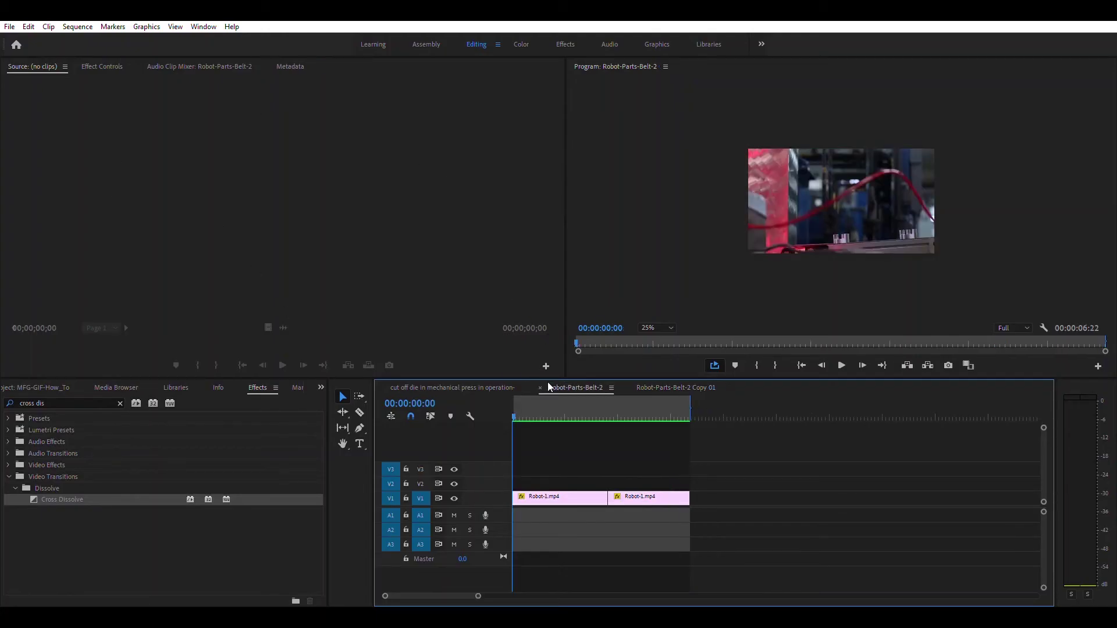
left_click(485, 385)
left_click_drag(591, 407, 551, 410)
key("space")
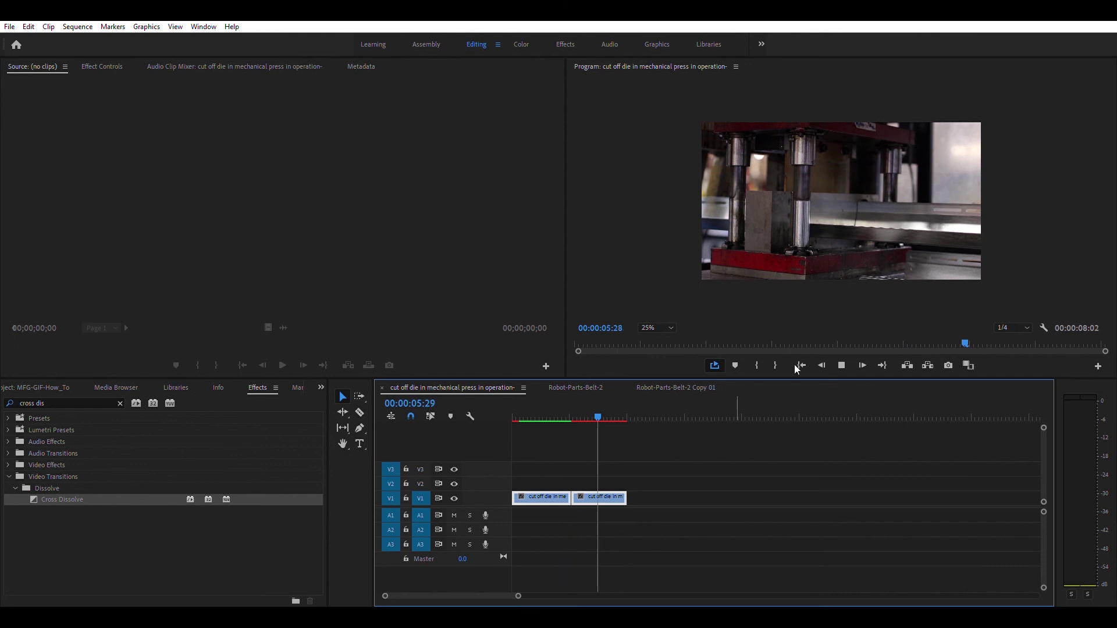
left_click(841, 351)
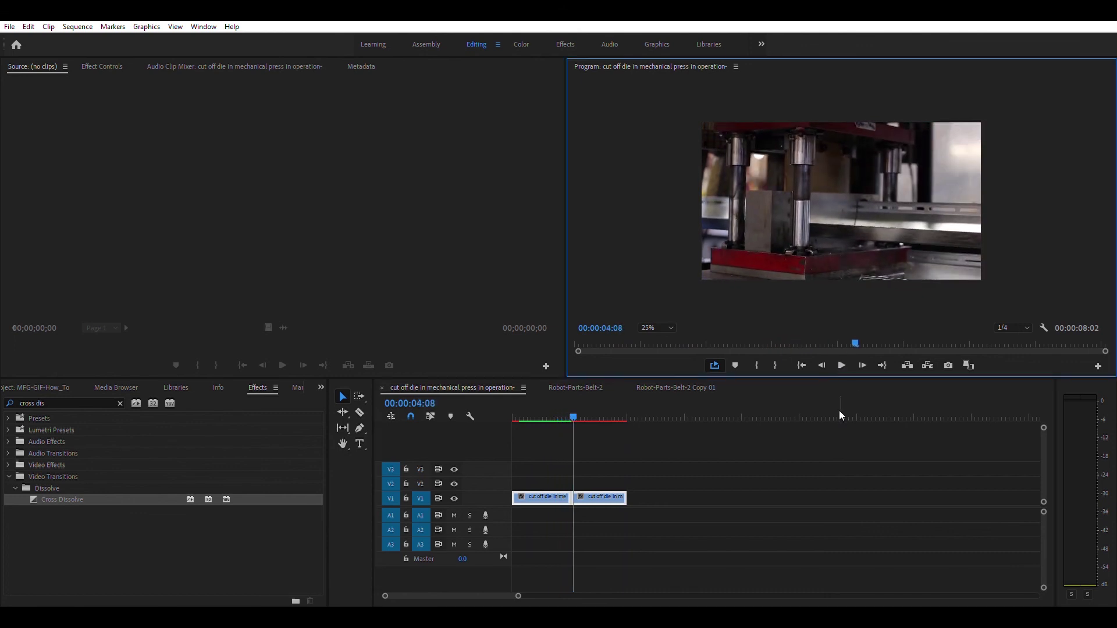